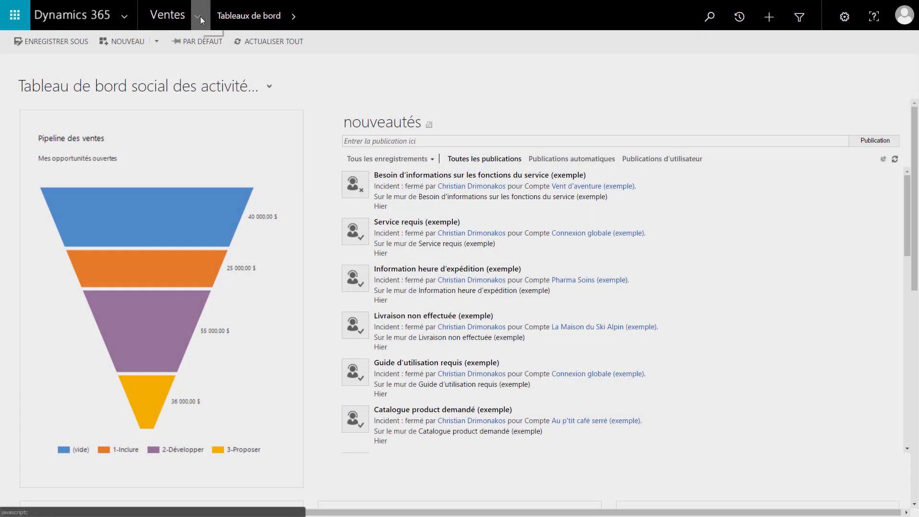
# Open the Gestisoft account from the list of active accounts in the sales area
pyautogui.click(199, 17)
pyautogui.click(178, 127)
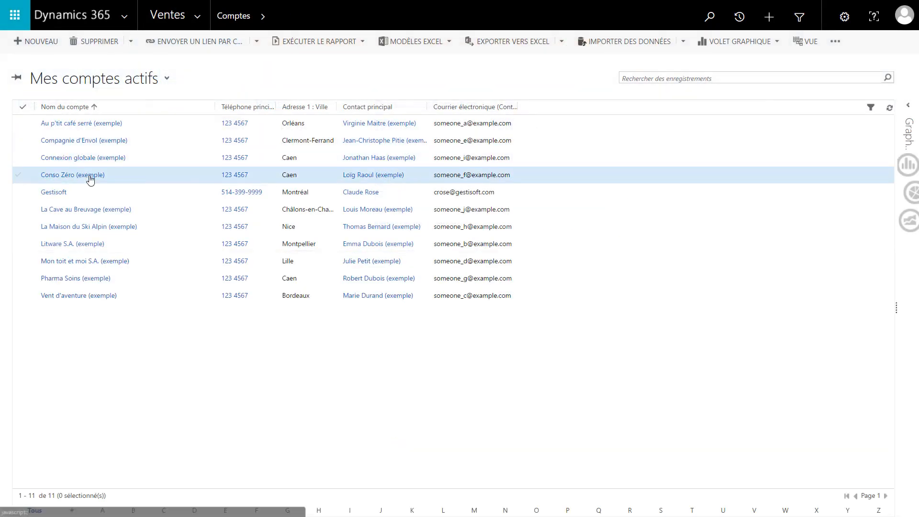
pyautogui.click(50, 193)
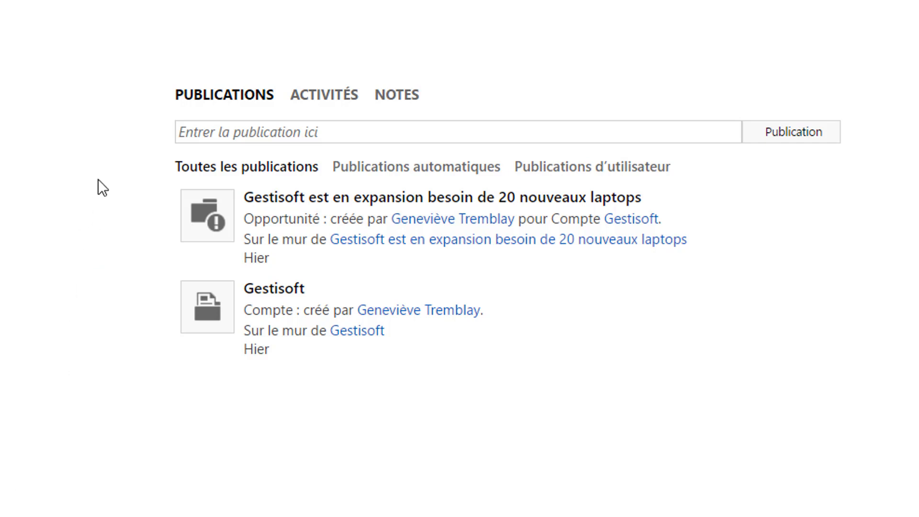
# Publish the post "Ceci est une publication" on the account's wall and like the post about the 20 new laptops opportunity
pyautogui.click(199, 134)
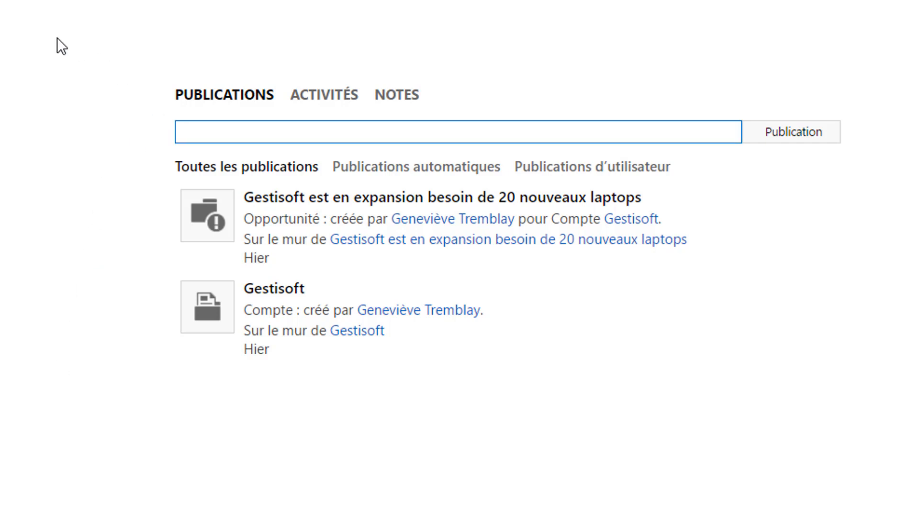
pyautogui.write('Ceci est une pub')
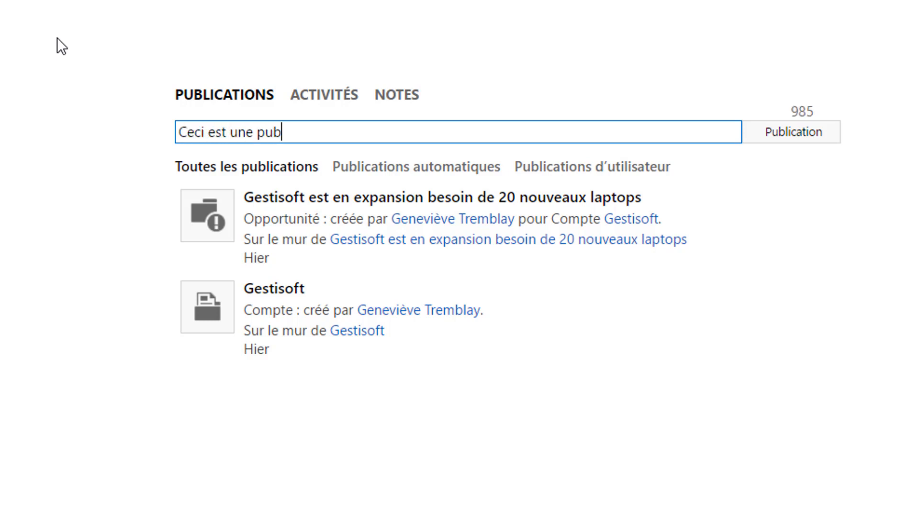
pyautogui.write('lication')
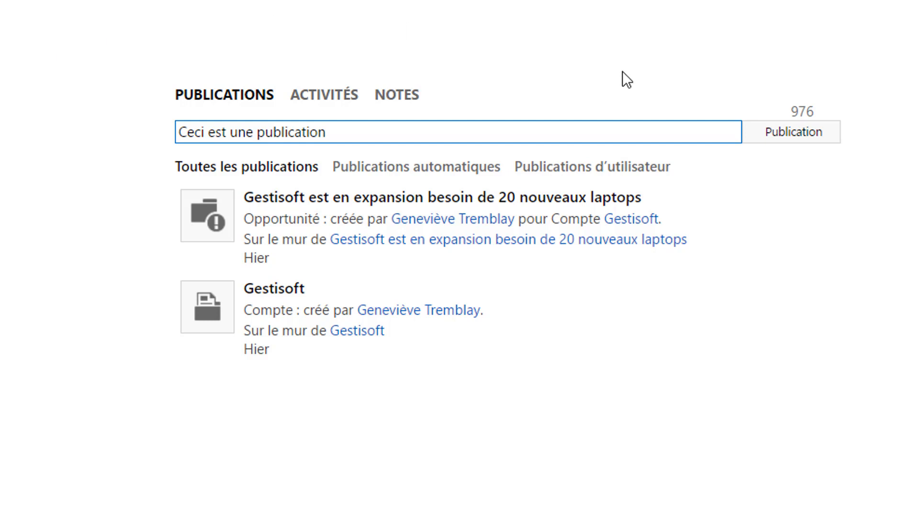
pyautogui.click(762, 144)
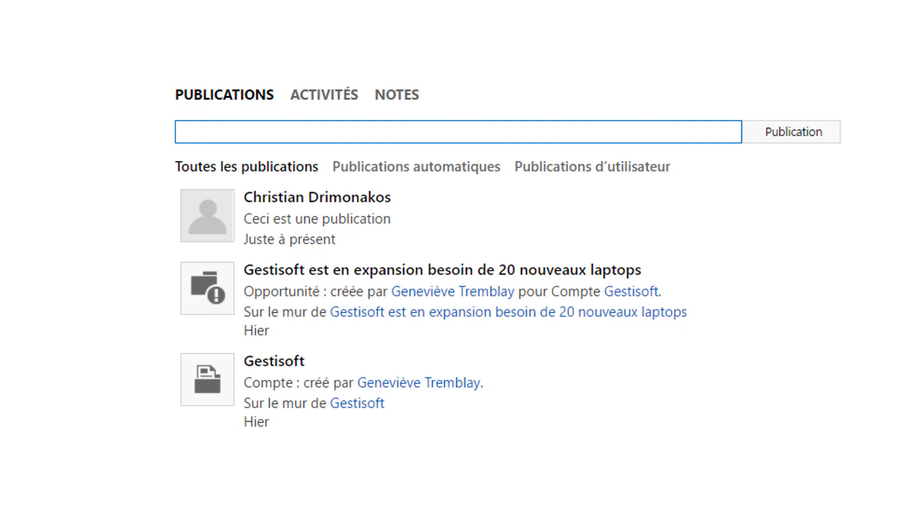
pyautogui.moveTo(561, 213)
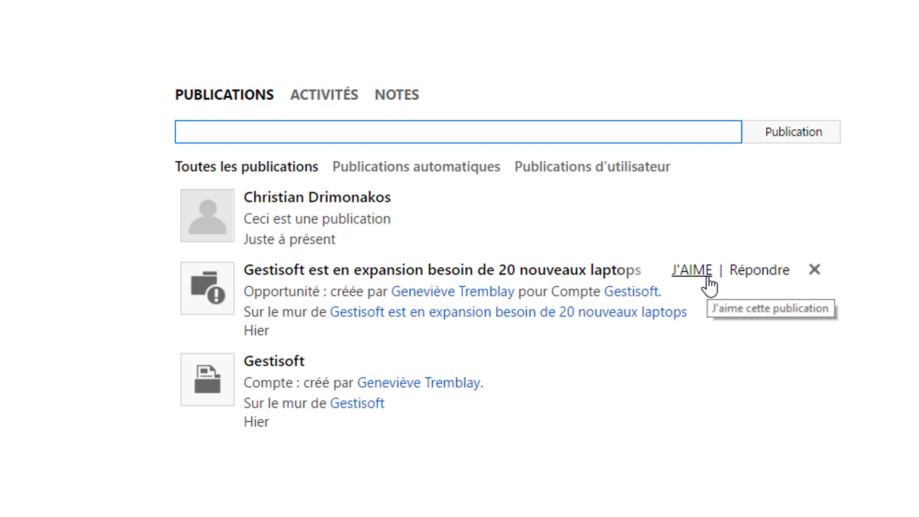
pyautogui.click(707, 282)
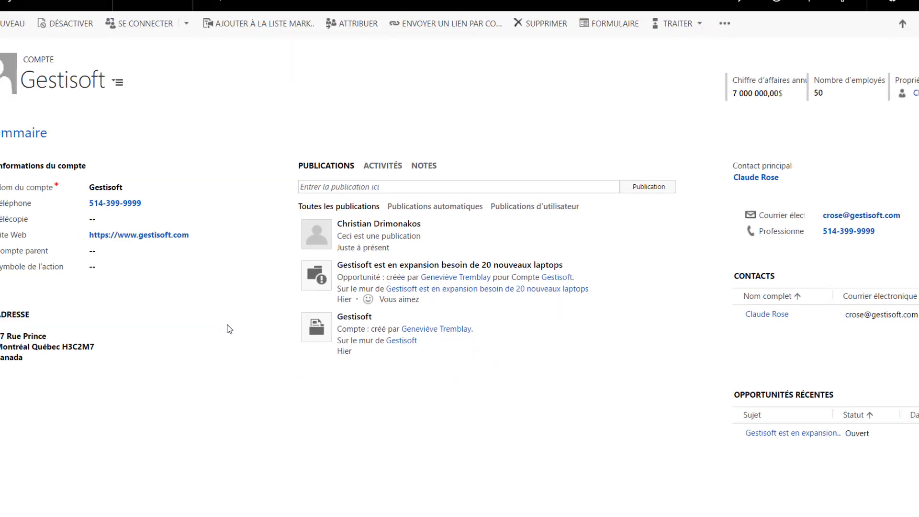
# Open the sales dashboards and review the social activity dashboard's news feed, charts and activity list
pyautogui.click(208, 19)
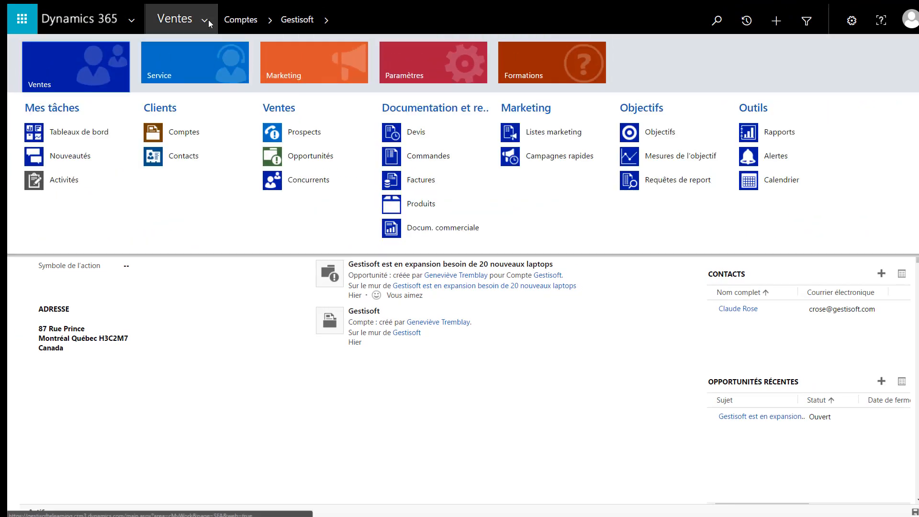
pyautogui.click(79, 132)
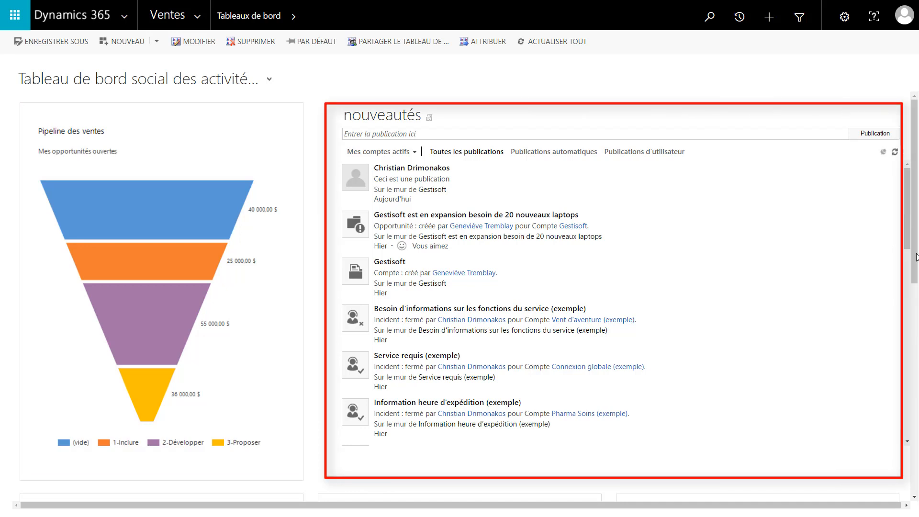
pyautogui.moveTo(916, 278); pyautogui.dragTo(909, 449)
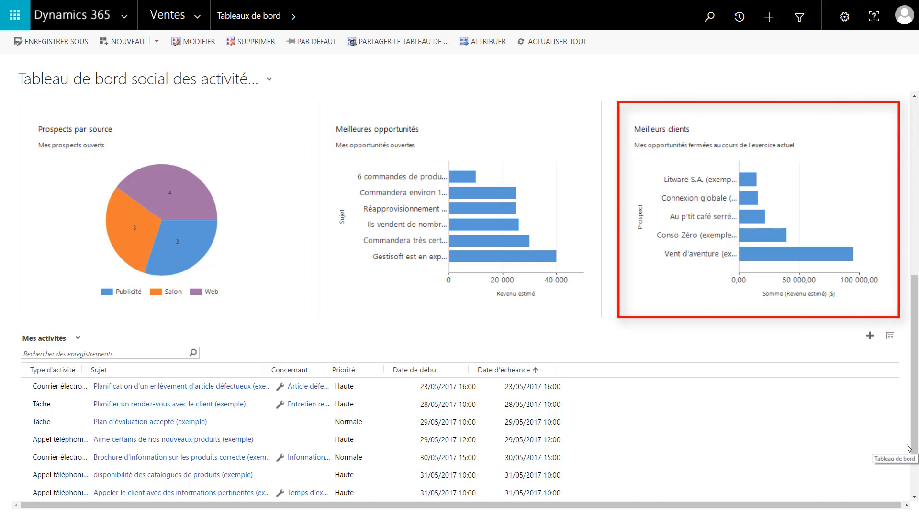
pyautogui.moveTo(915, 419); pyautogui.dragTo(915, 464)
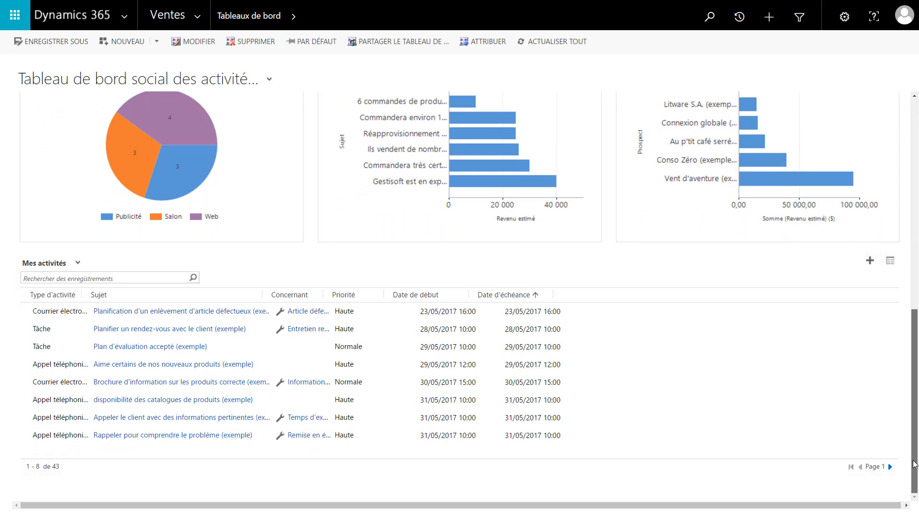
# Reopen the Gestisoft account, display its activities and check which additional activity types can be added
pyautogui.click(191, 17)
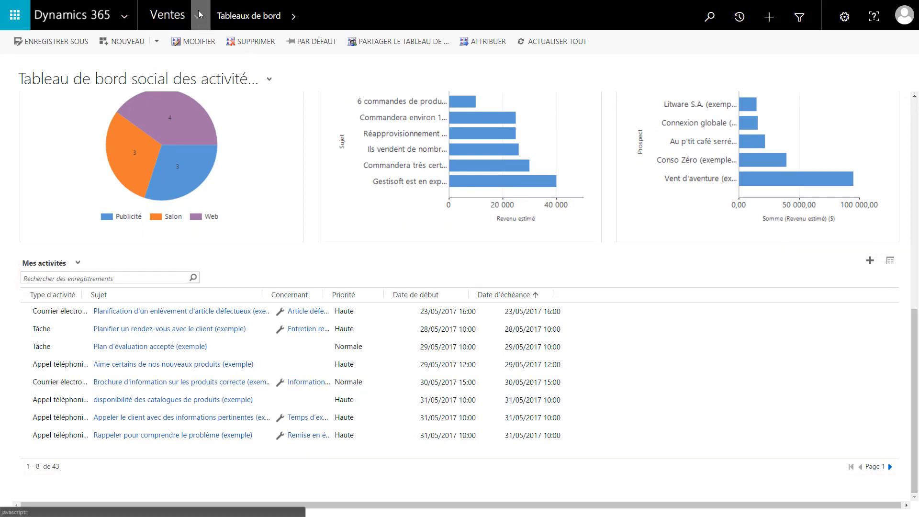
pyautogui.click(169, 130)
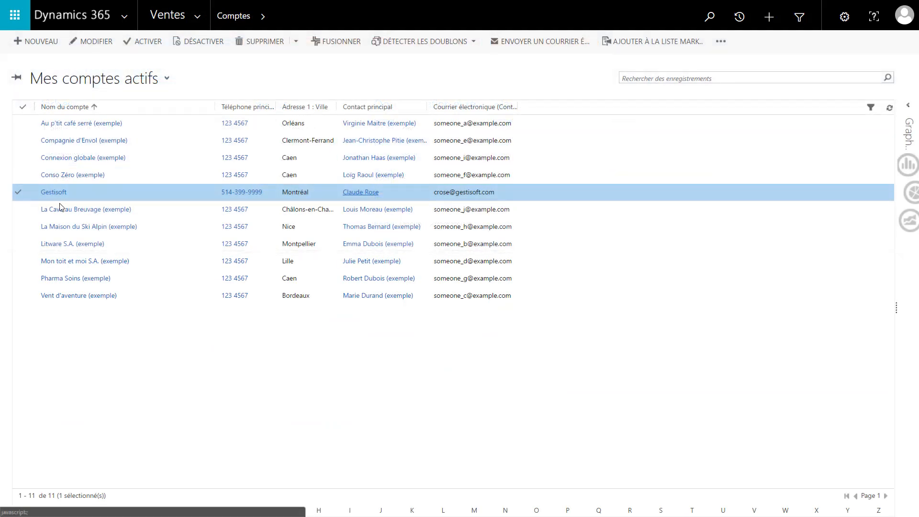
pyautogui.click(59, 193)
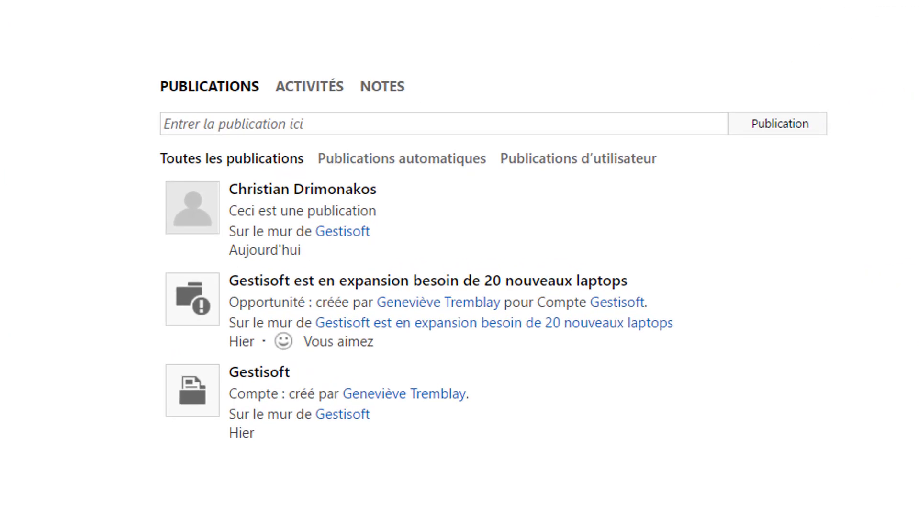
pyautogui.click(290, 92)
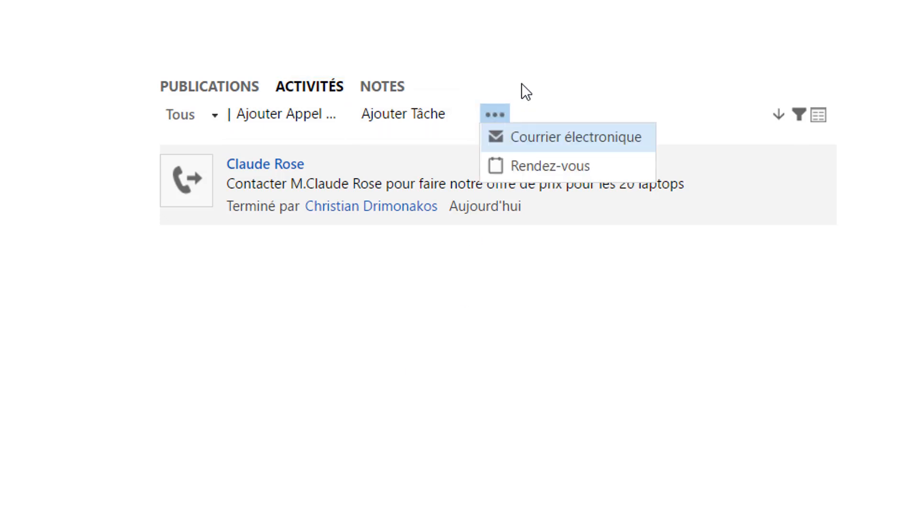
pyautogui.click(533, 25)
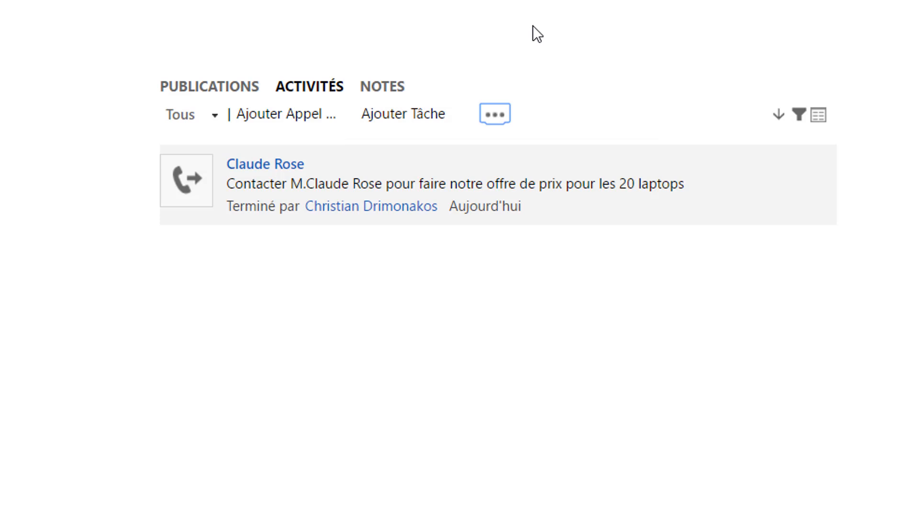
# Add a phone call activity to the account with the description "Client désire une soumission avant le 15 juin"
pyautogui.click(266, 115)
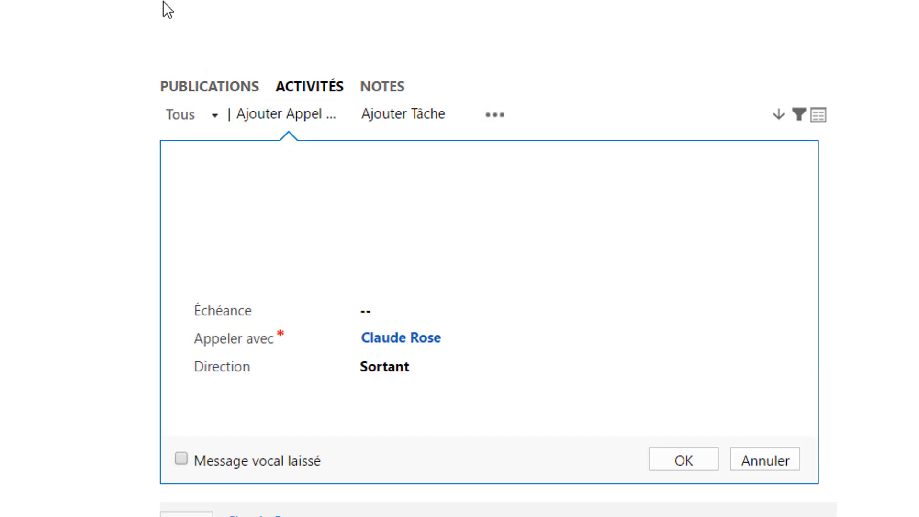
pyautogui.write('Cont')
pyautogui.press('BackSpace')
pyautogui.press('BackSpace')
pyautogui.press('BackSpace')
pyautogui.write('lient désire ')
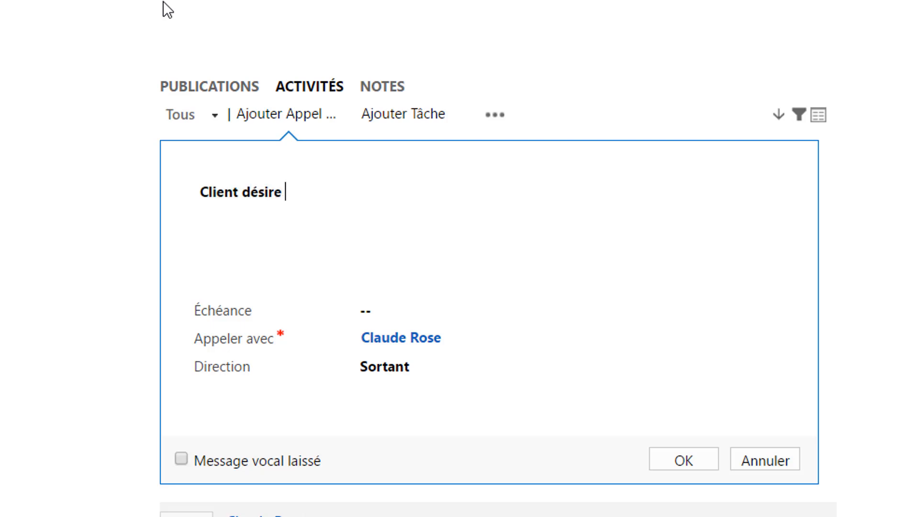
pyautogui.write('une sou')
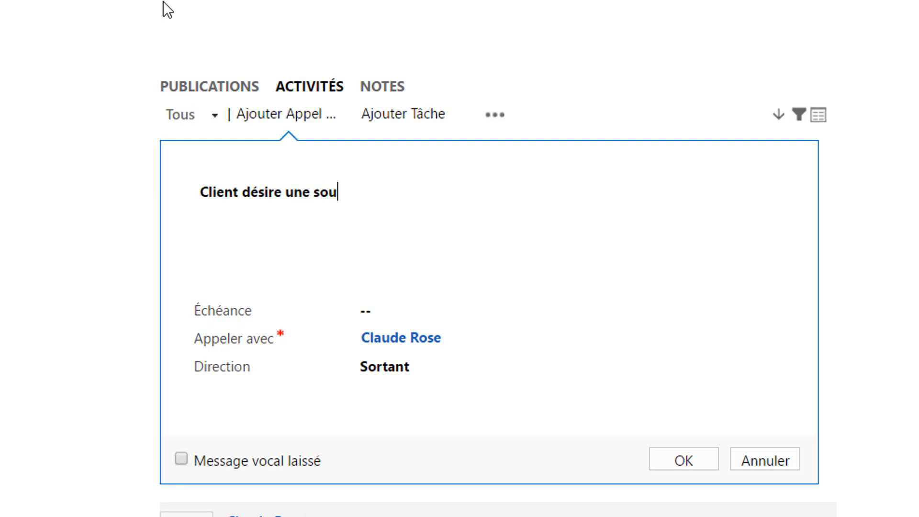
pyautogui.write('mission avan')
pyautogui.press('BackSpace')
pyautogui.write('v')
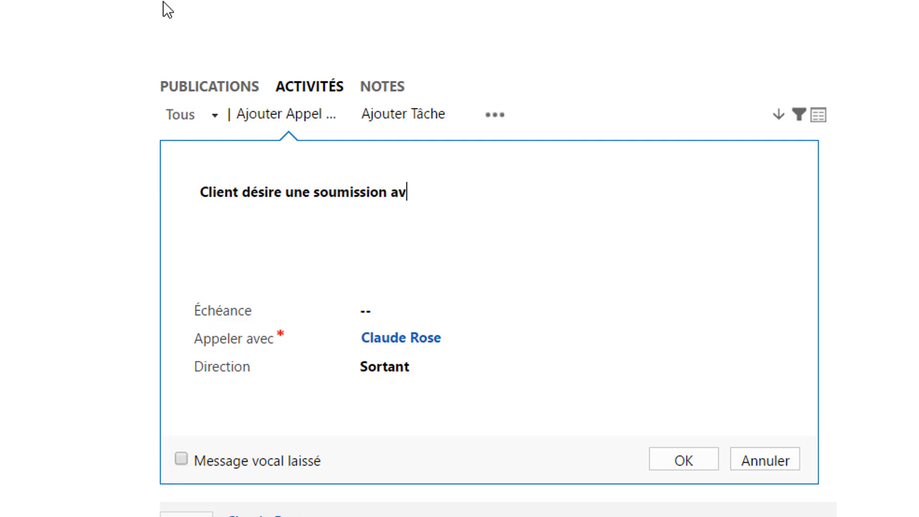
pyautogui.write('ant le 15 juio')
pyautogui.press('BackSpace')
pyautogui.write('n')
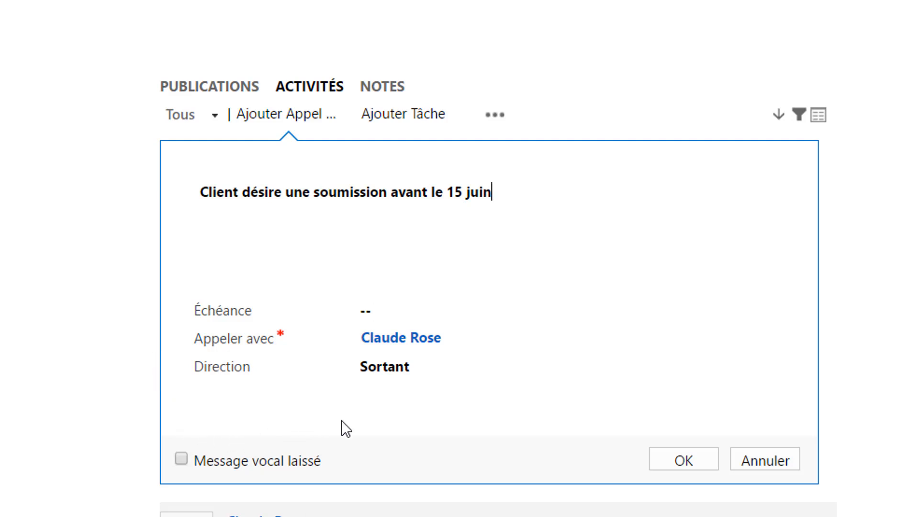
# Set the phone call's direction to Entrant and save the activity
pyautogui.click(421, 378)
pyautogui.click(420, 376)
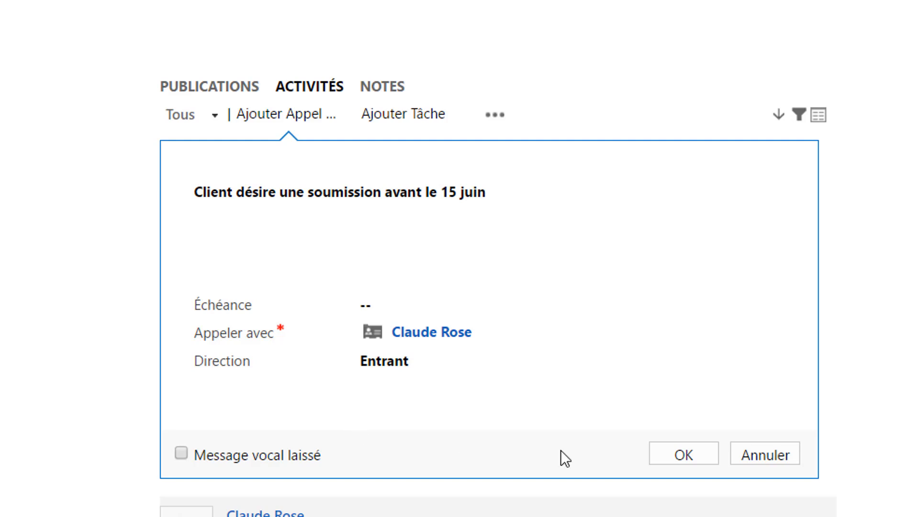
pyautogui.click(667, 461)
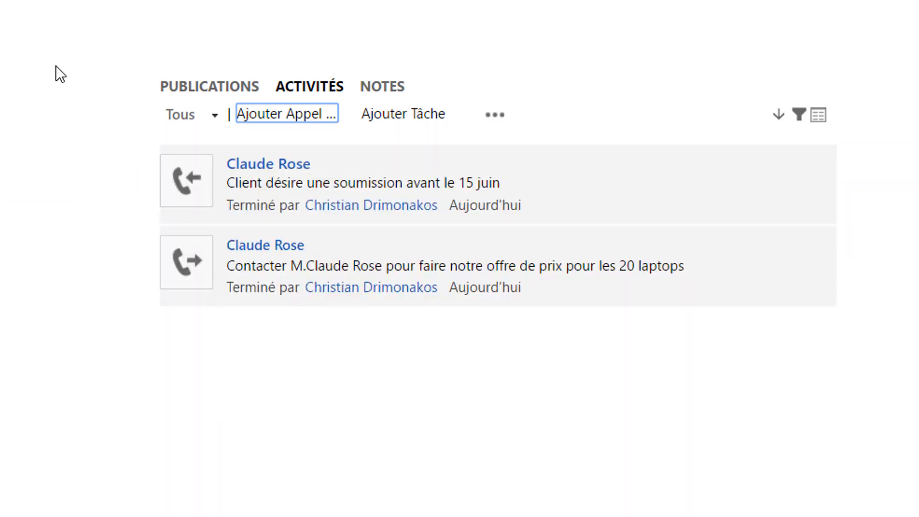
# Add a task to the account with the subject "Envoyer soumission au client", leaving the description empty
pyautogui.click(428, 113)
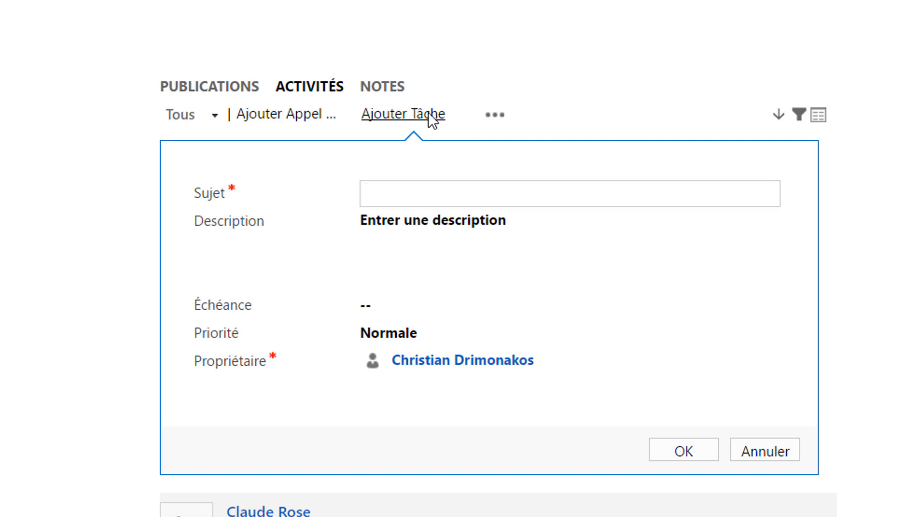
pyautogui.write('Envoyer sou')
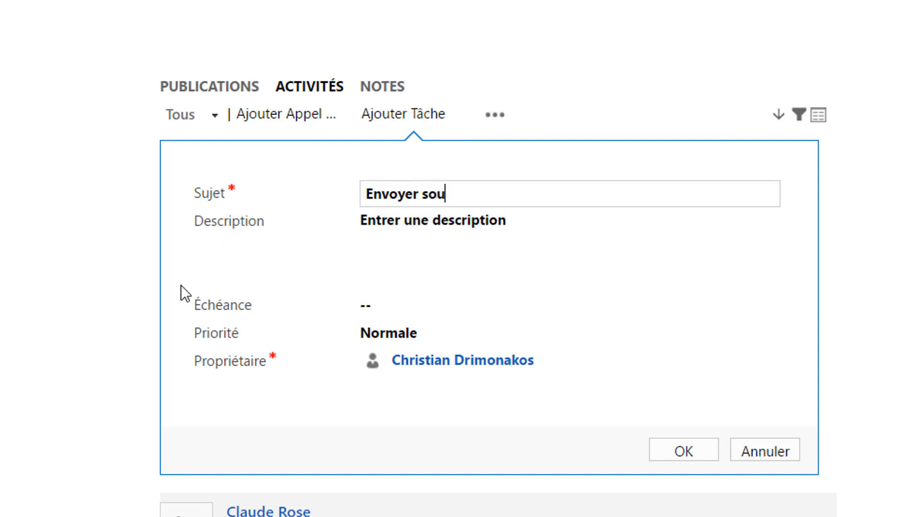
pyautogui.write('mission au client')
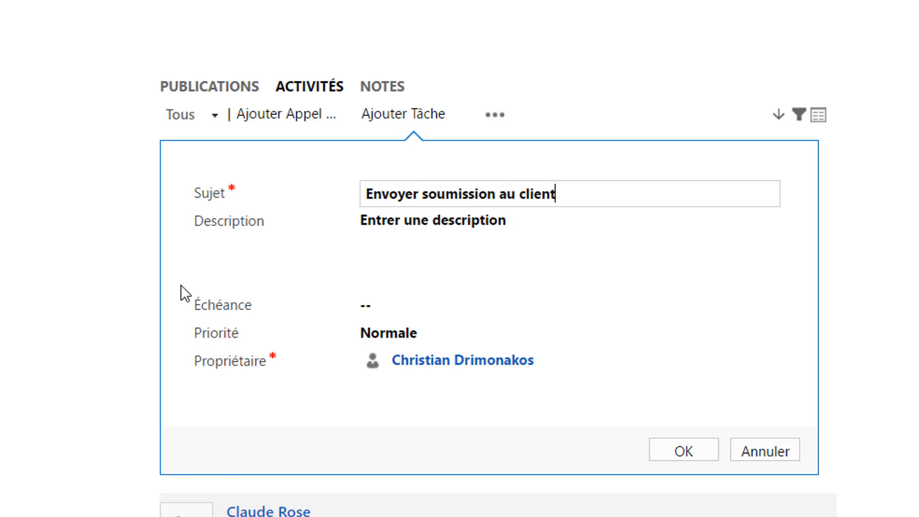
pyautogui.press('Tab')
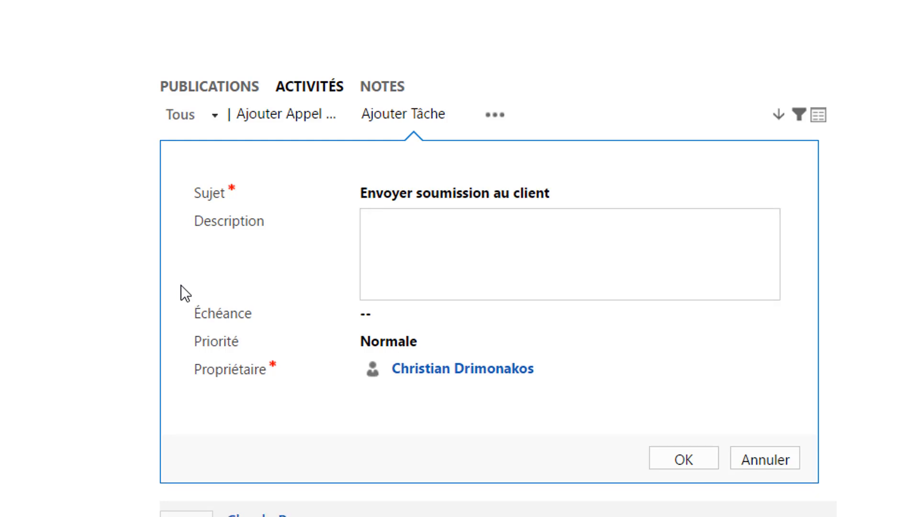
pyautogui.press('Tab')
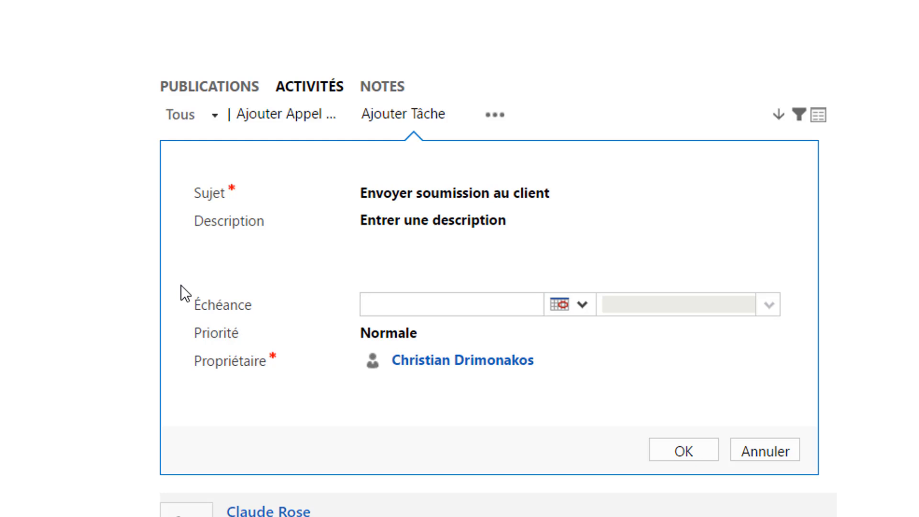
# Set the task's due date to 15/06/2017 08:00 and its priority to Haute, and save the task
pyautogui.click(555, 321)
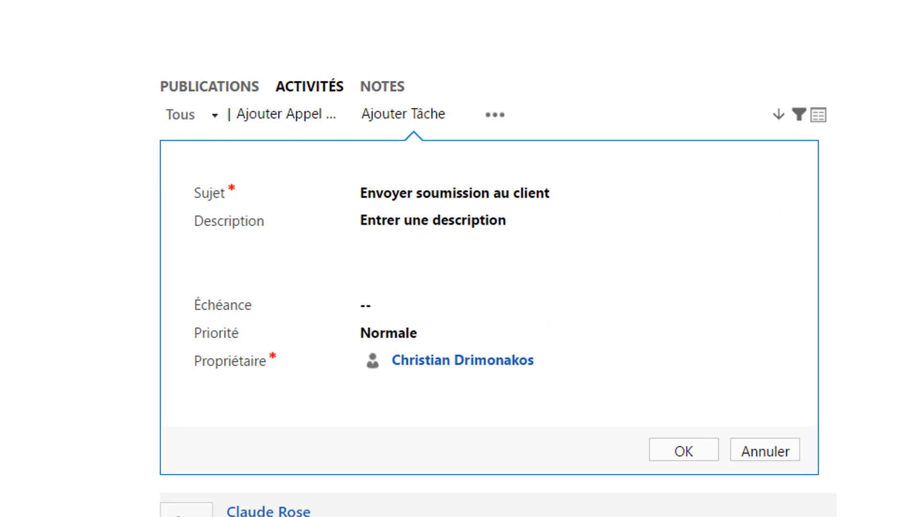
pyautogui.click(471, 331)
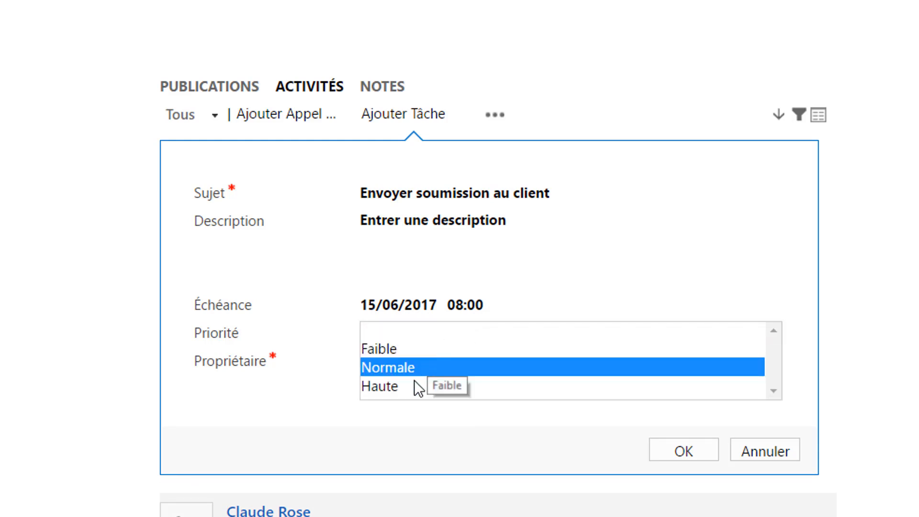
pyautogui.click(396, 388)
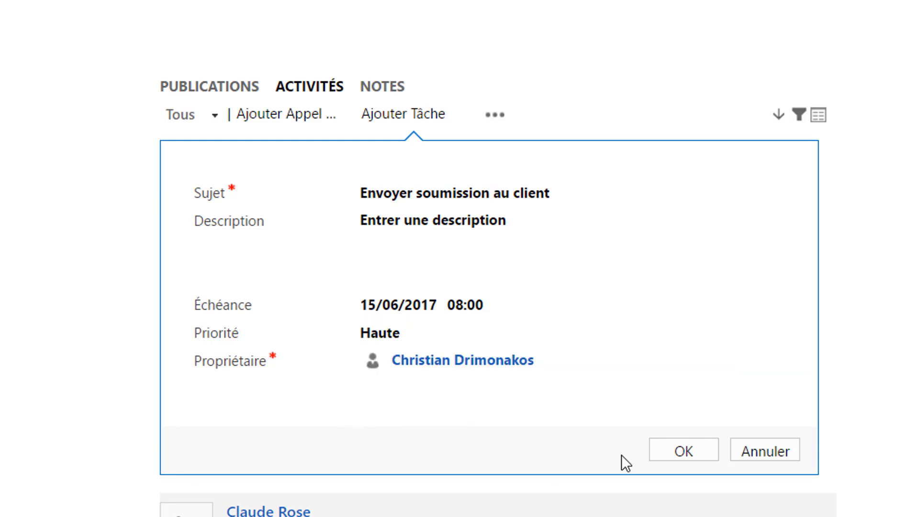
pyautogui.click(684, 451)
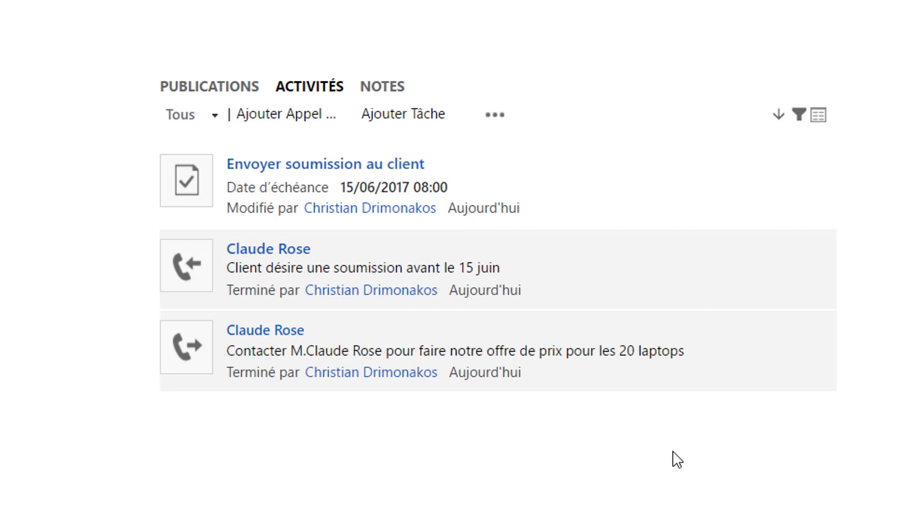
# Expand the "Envoyer soumission au client" task in the activity list and open its full record
pyautogui.click(616, 192)
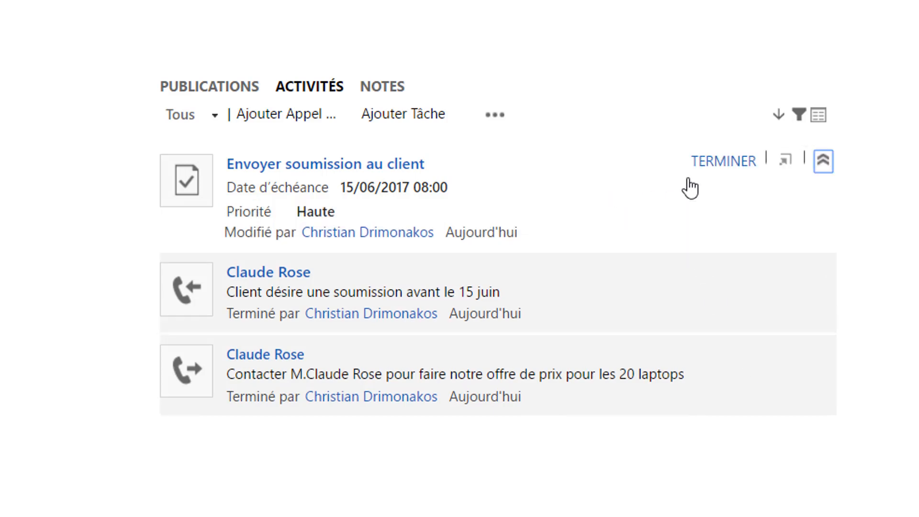
pyautogui.click(792, 161)
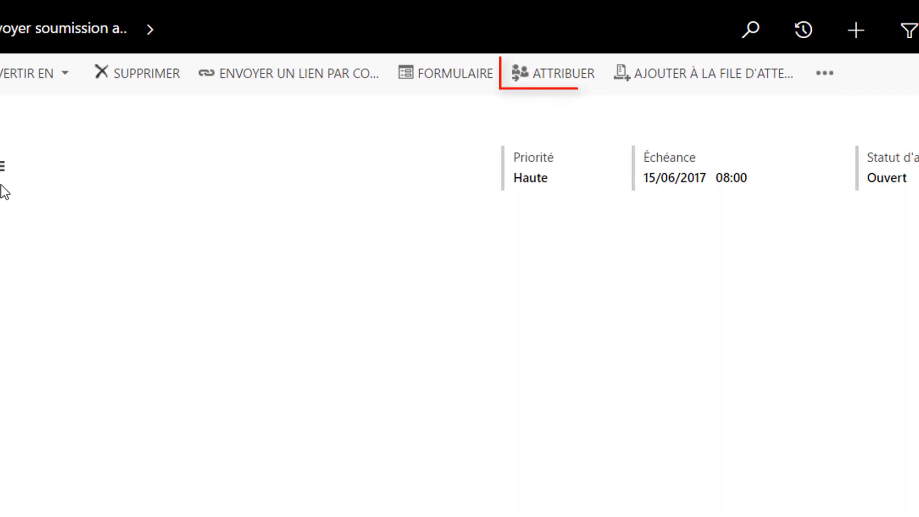
# Assign the "Envoyer soumission au client" task to another user from the list of users and teams
pyautogui.click(538, 71)
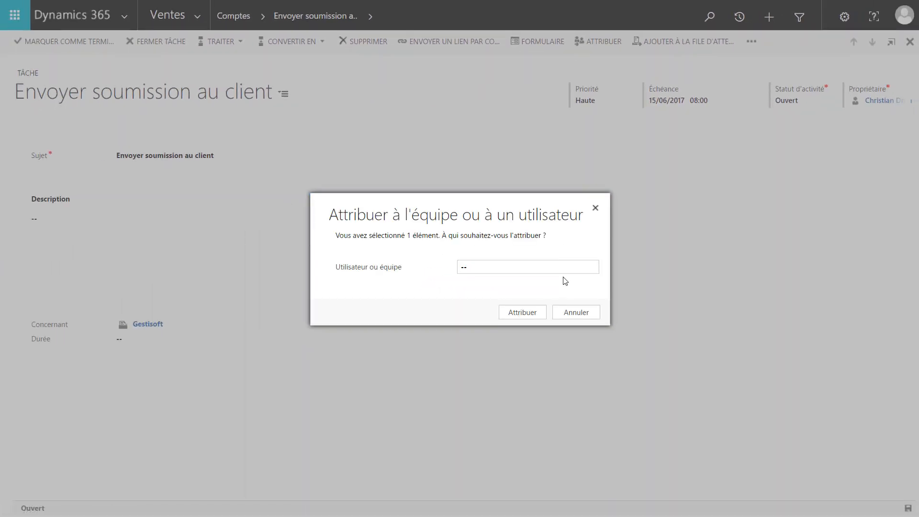
pyautogui.click(593, 267)
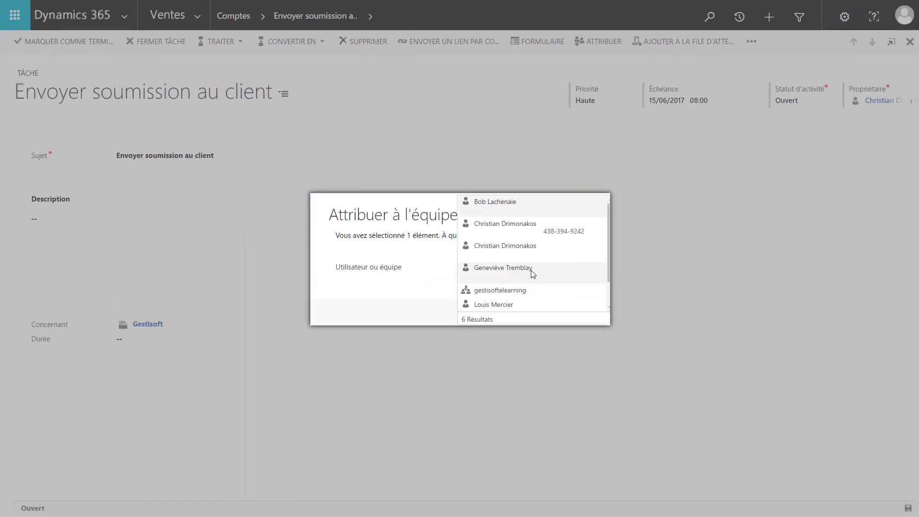
pyautogui.click(532, 273)
pyautogui.click(521, 313)
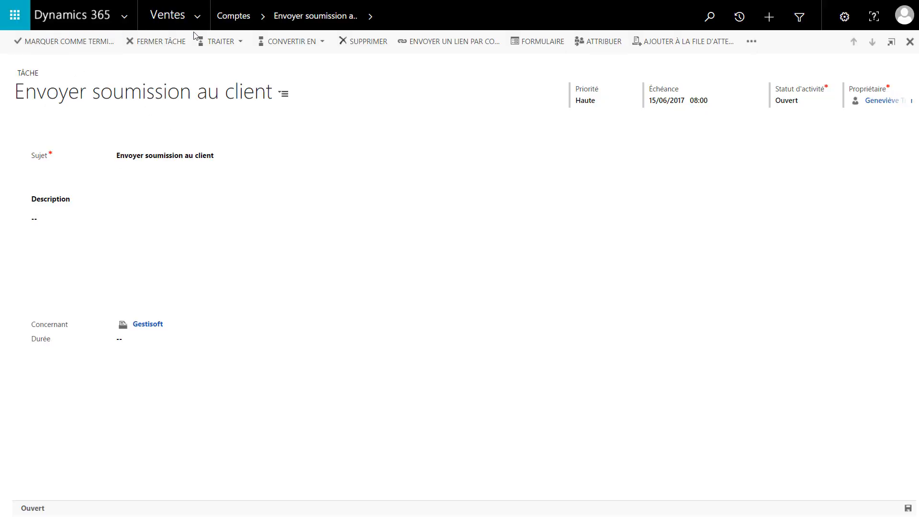
# Return to the recently viewed Gestisoft account record and show its activities
pyautogui.click(265, 18)
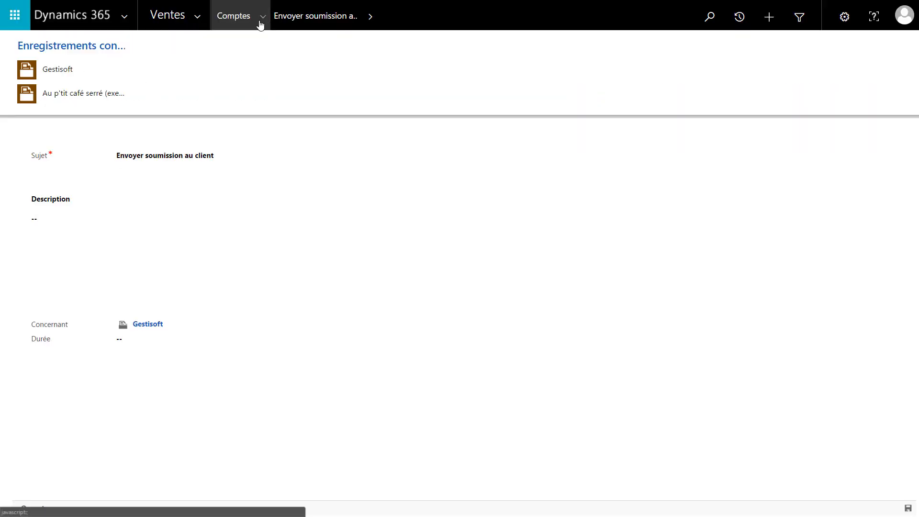
pyautogui.click(70, 68)
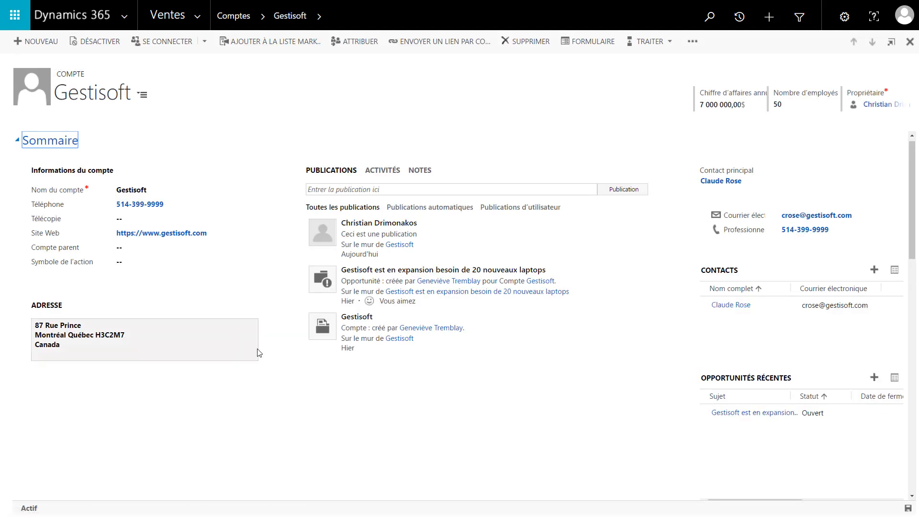
pyautogui.click(397, 176)
# Start an email activity for the account and insert the French template "Reprendre contact avec un client : (Version 8.0.0.0)"
pyautogui.click(478, 185)
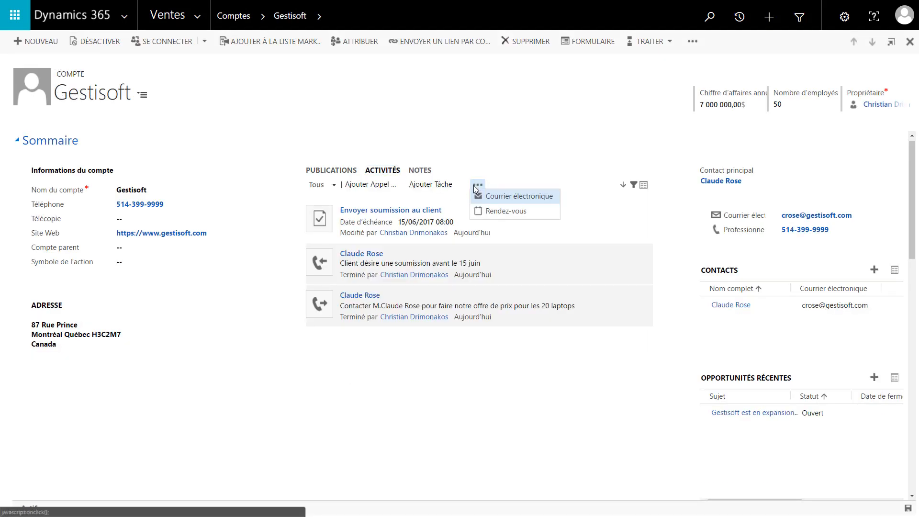
pyautogui.click(496, 200)
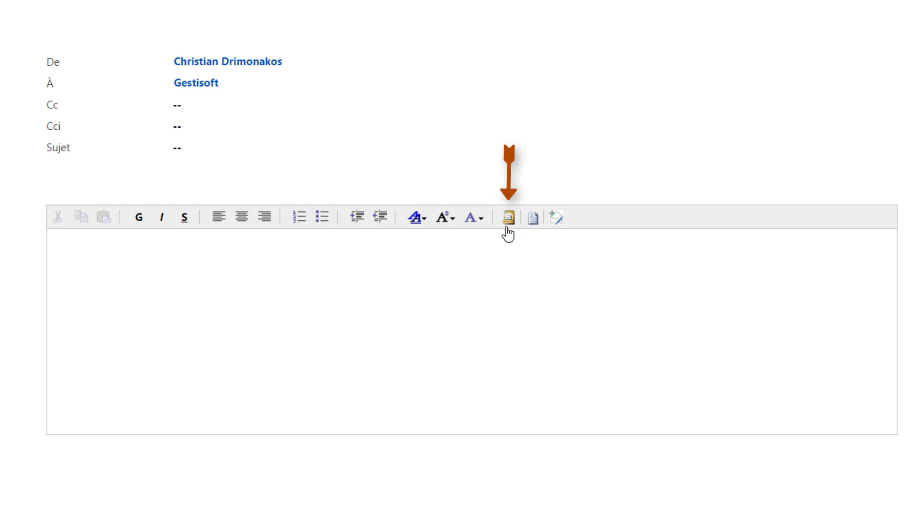
pyautogui.click(508, 219)
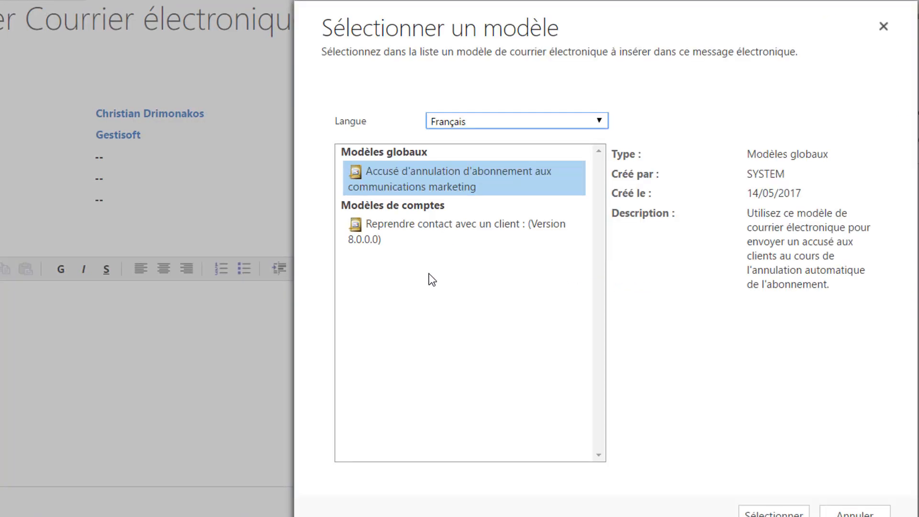
pyautogui.click(423, 229)
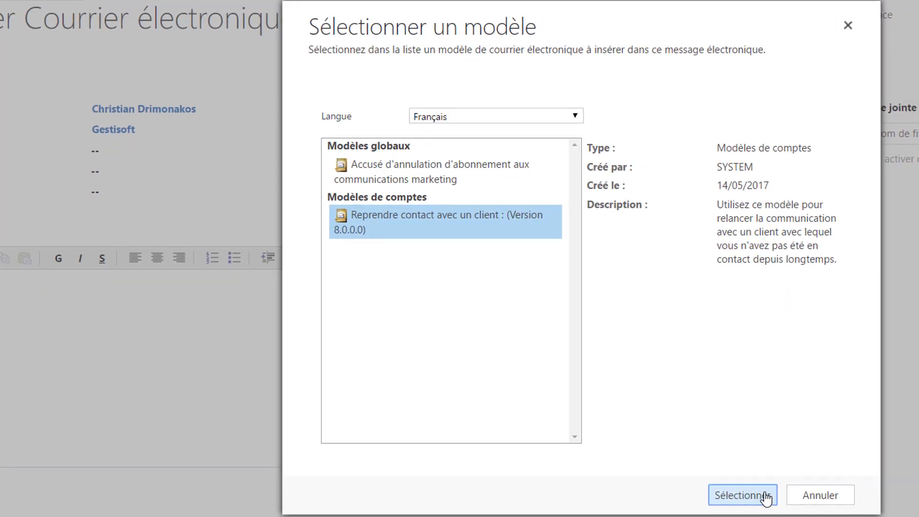
pyautogui.click(766, 496)
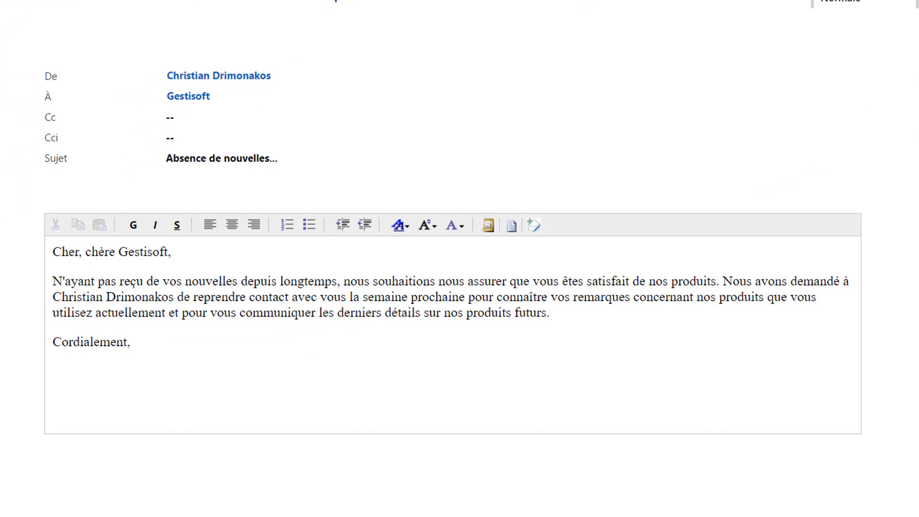
# Leave the email without saving it, return to the Gestisoft account's activities and show the additional activity types
pyautogui.click(262, 18)
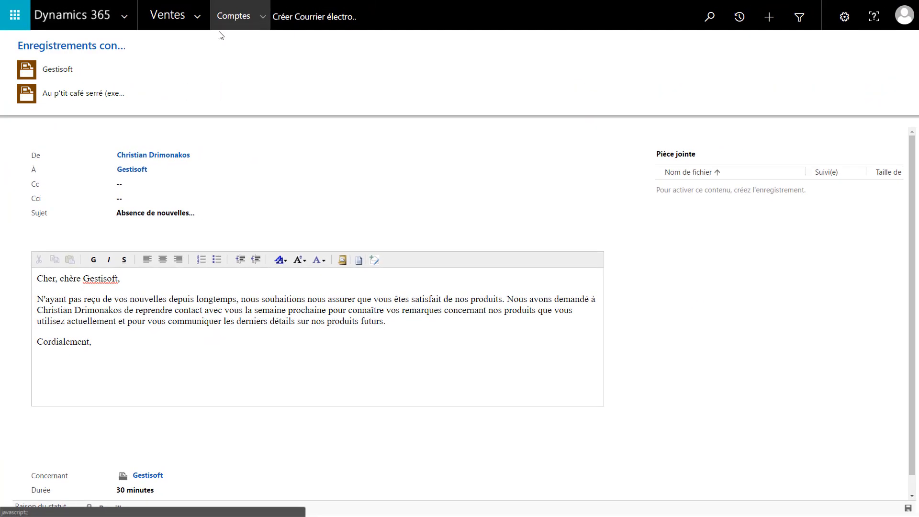
pyautogui.click(57, 69)
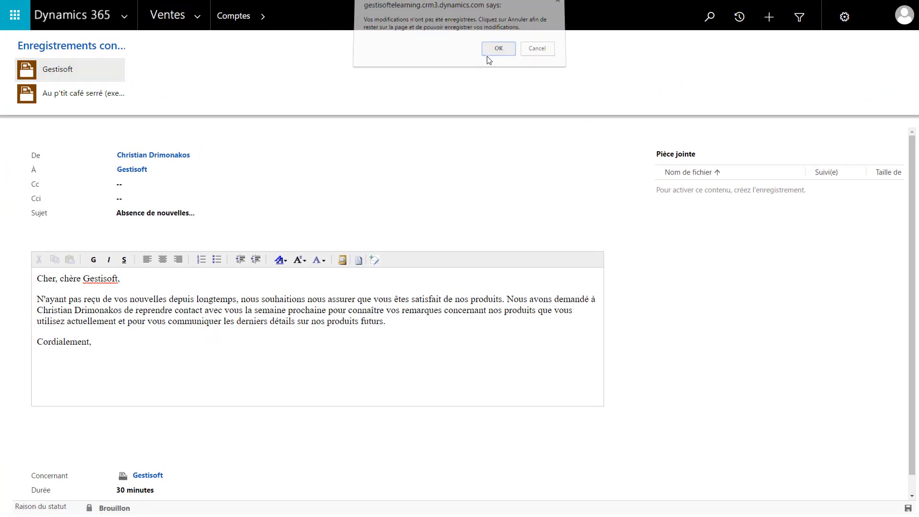
pyautogui.click(490, 53)
pyautogui.click(392, 173)
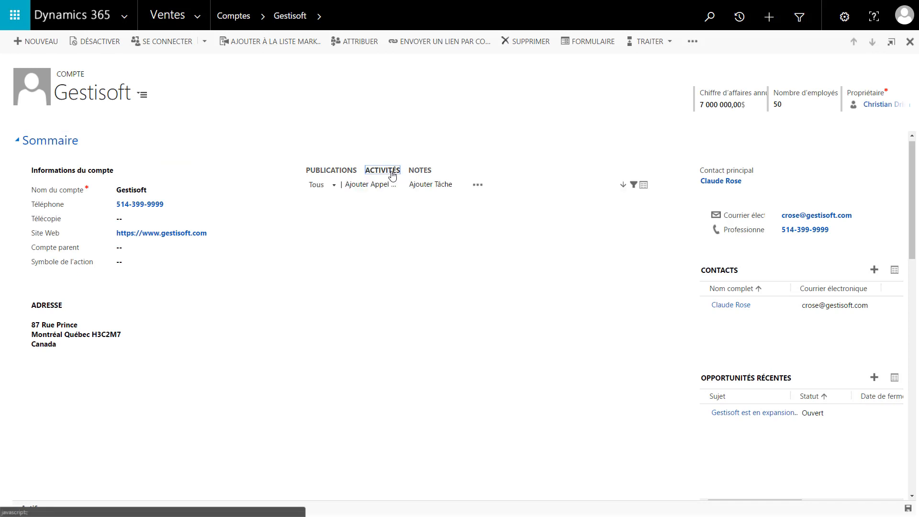
pyautogui.click(478, 185)
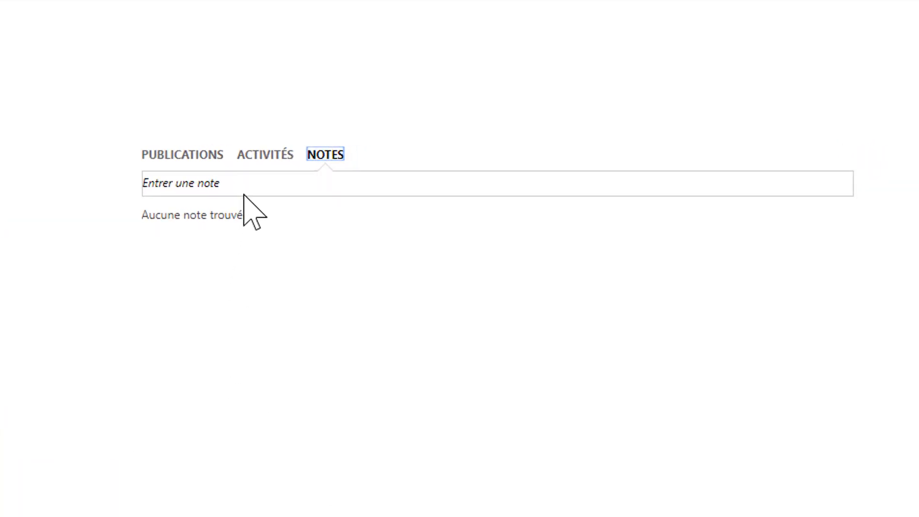
# Start a new note on the Gestisoft account
pyautogui.click(244, 181)
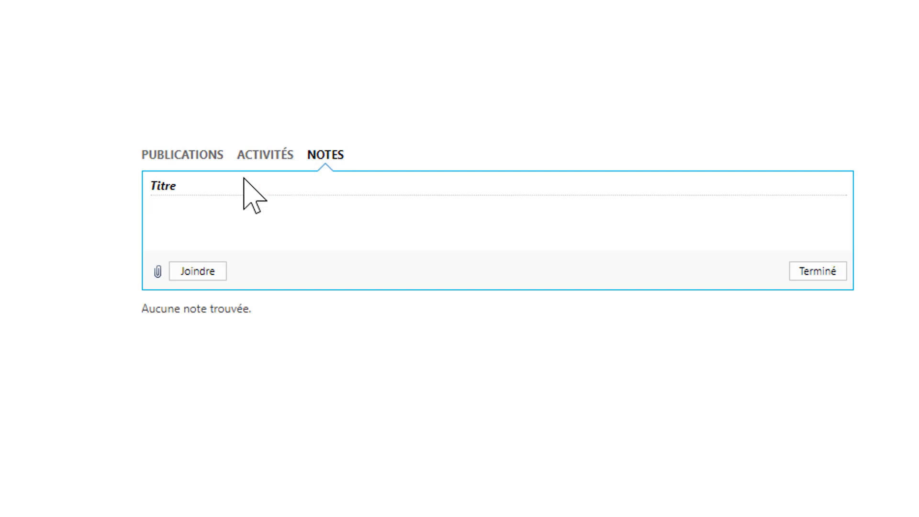